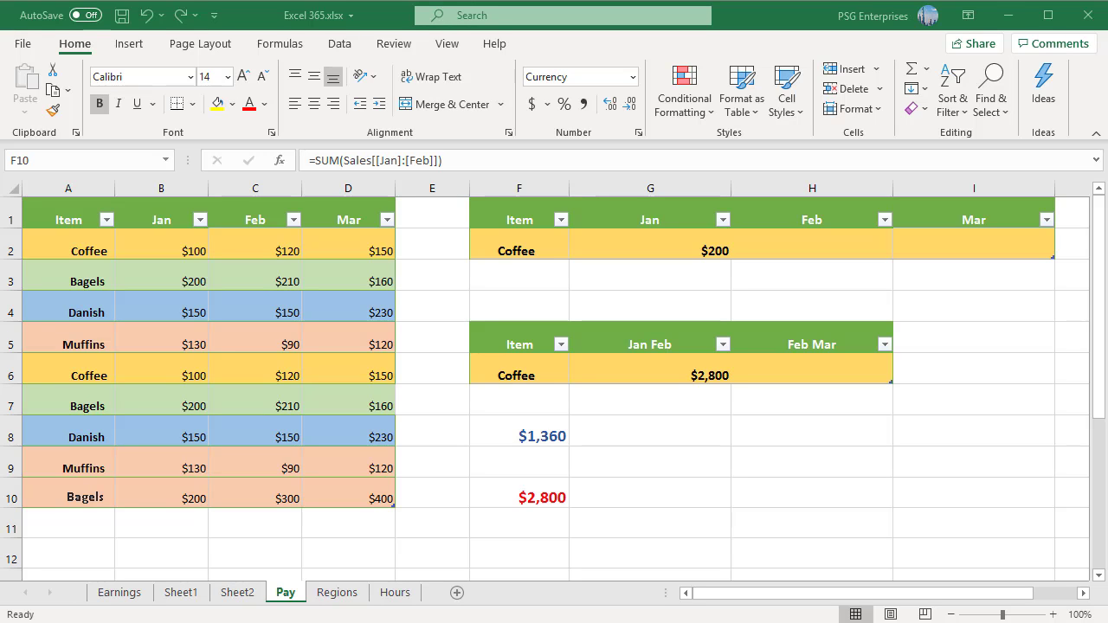
# - Fill F10's =SUM(Sales[[Jan]:[Feb]]) right into G10, which still totals $2,800
pyautogui.doubleClick(564, 499)
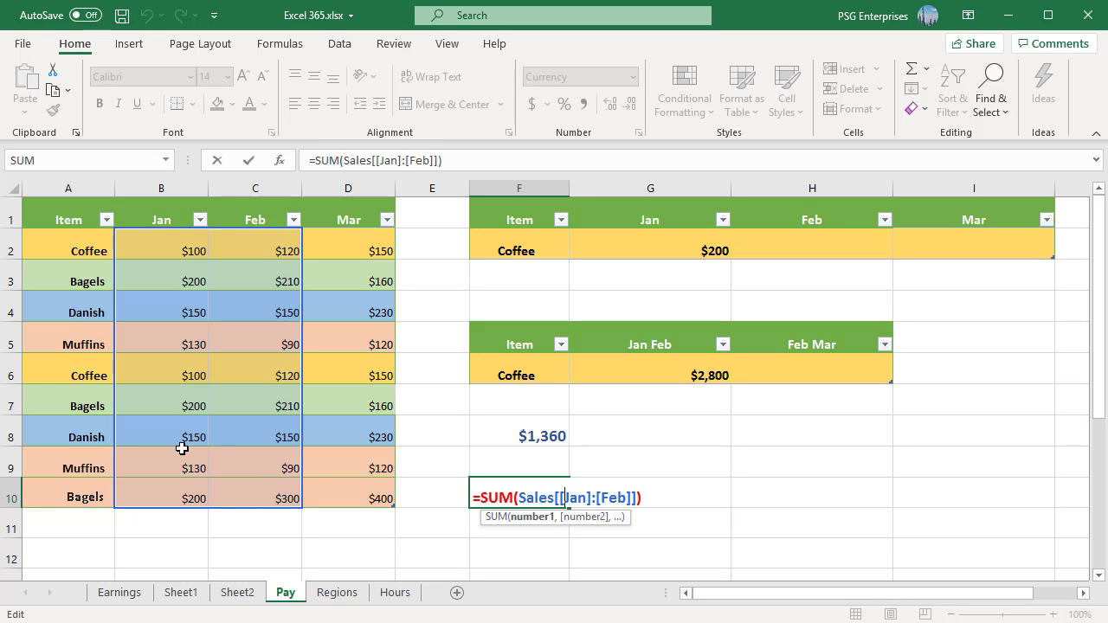
pyautogui.press('Escape')
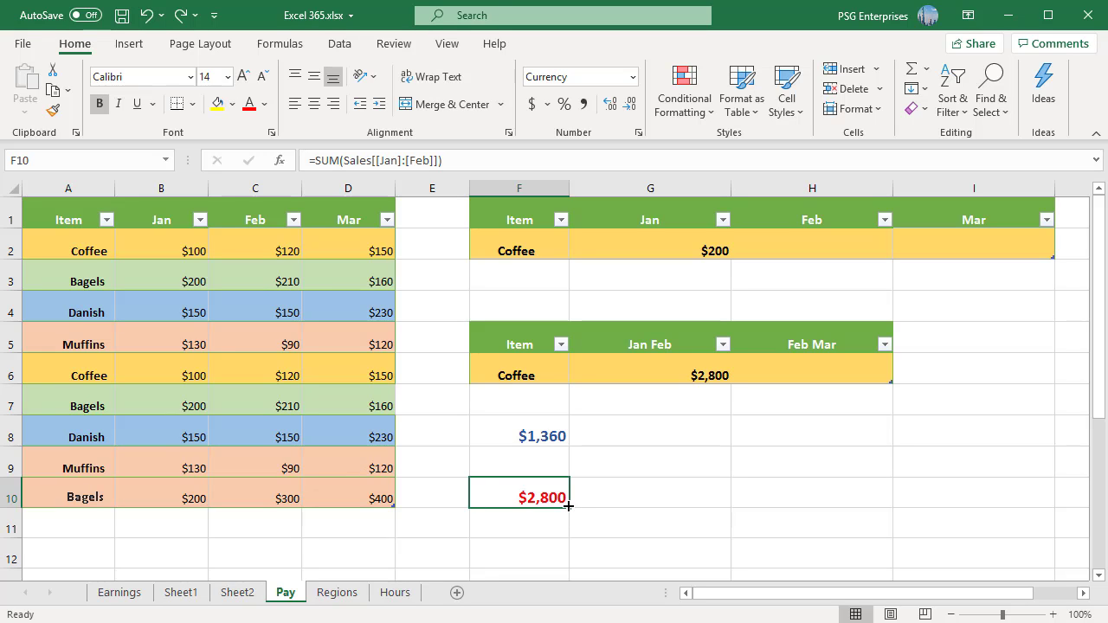
pyautogui.moveTo(567, 504); pyautogui.dragTo(692, 511)
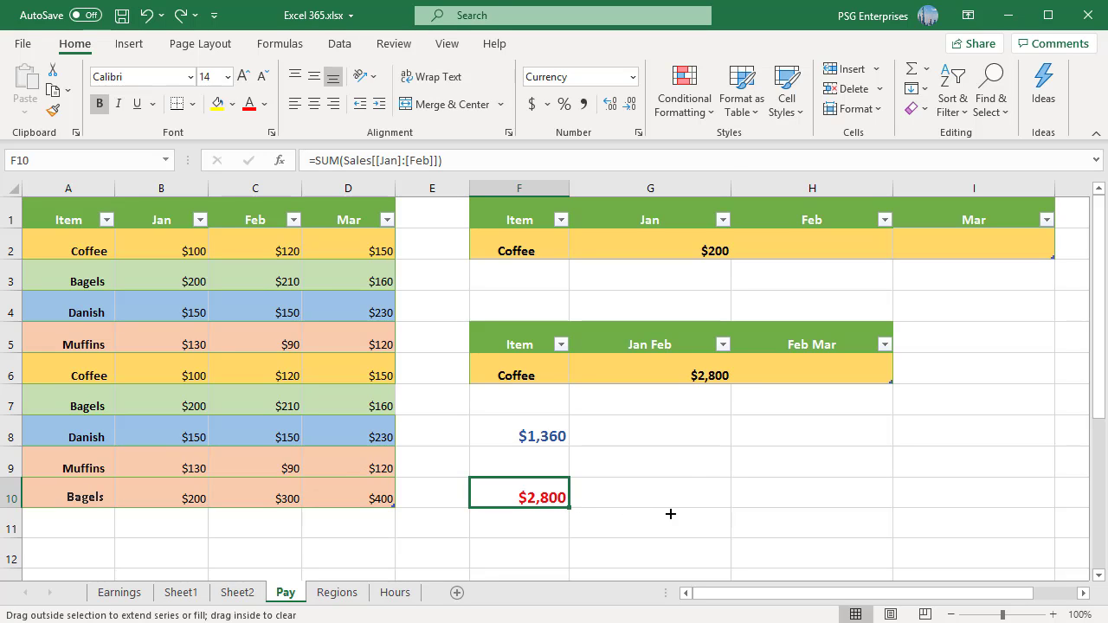
pyautogui.click(625, 493)
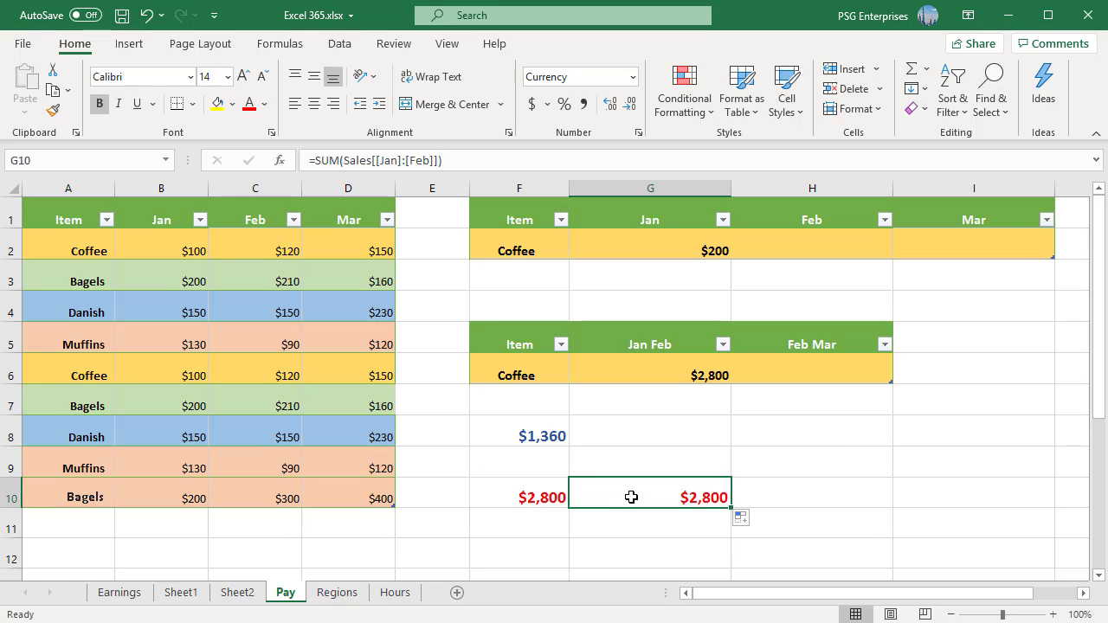
pyautogui.doubleClick(632, 497)
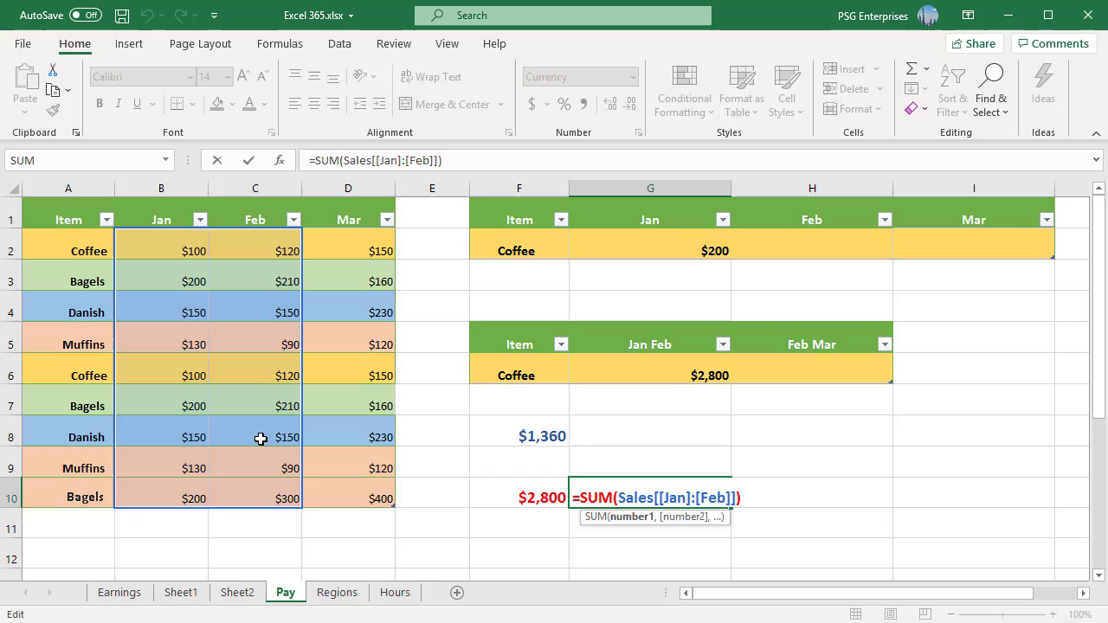
pyautogui.hotkey('ctrl', 'Return')
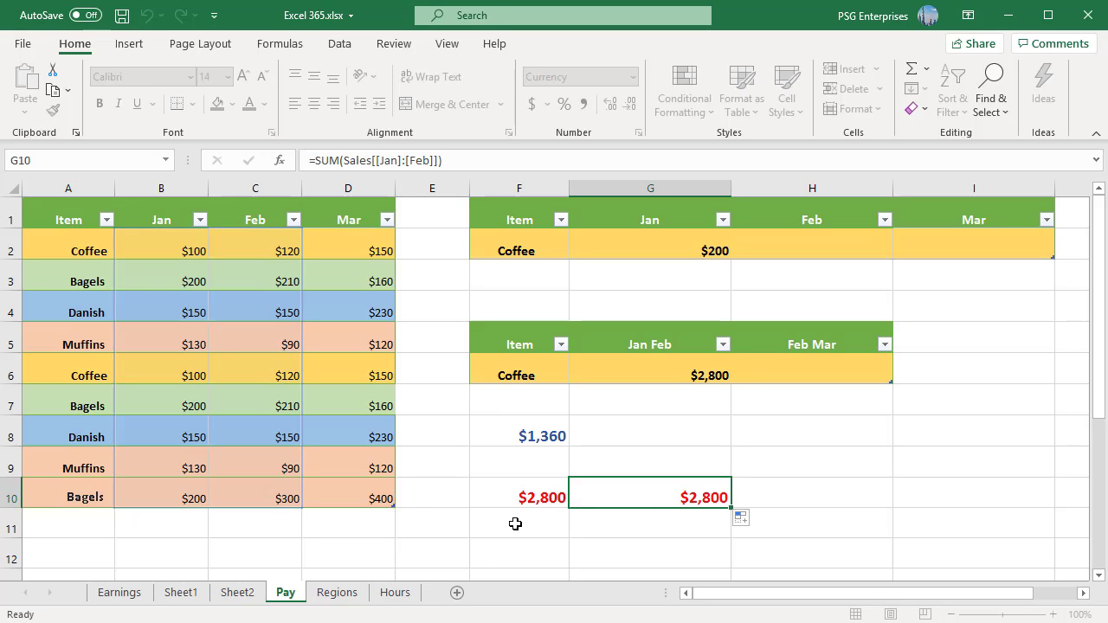
# - Copy F10's total into G11 and confirm it keeps the same Jan:Feb formula
pyautogui.click(532, 498)
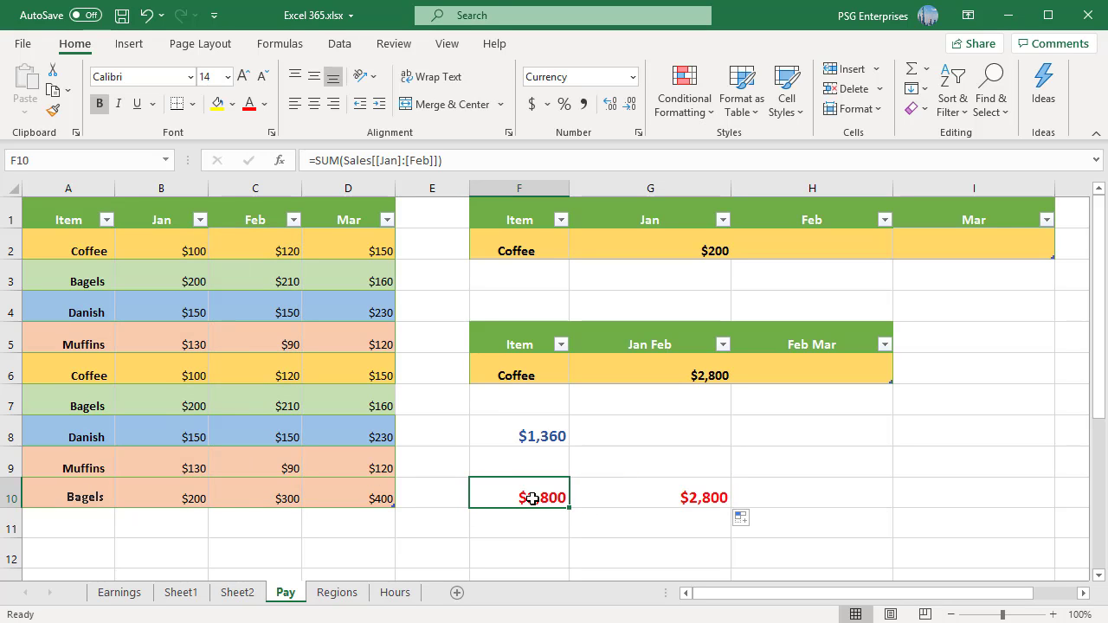
pyautogui.hotkey('ctrl', 'c')
pyautogui.click(614, 526)
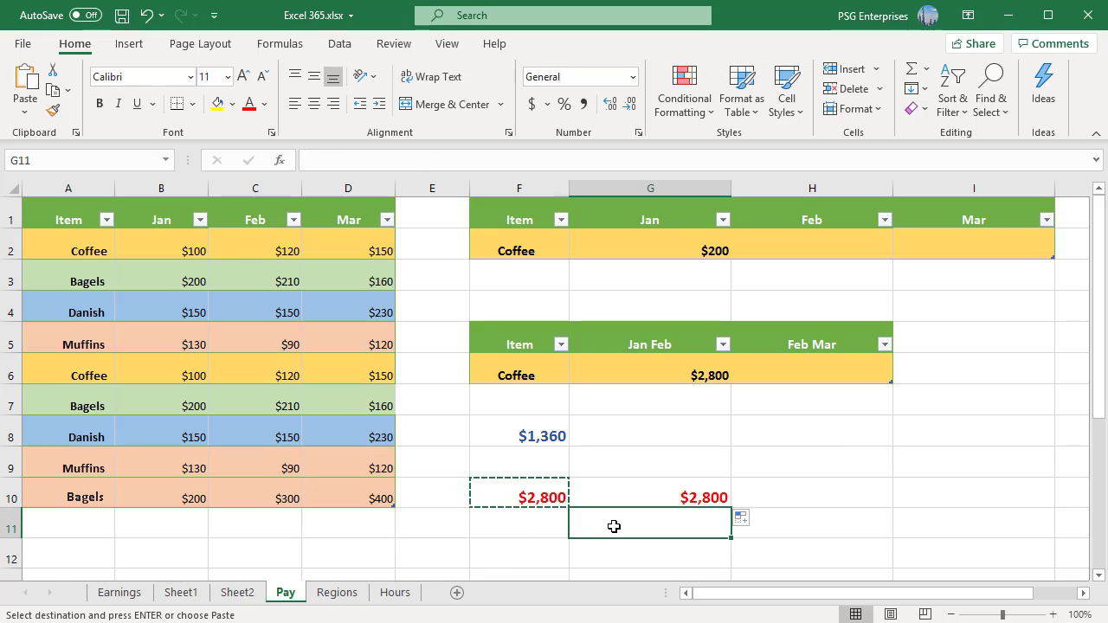
pyautogui.hotkey('ctrl', 'v')
pyautogui.doubleClick(613, 526)
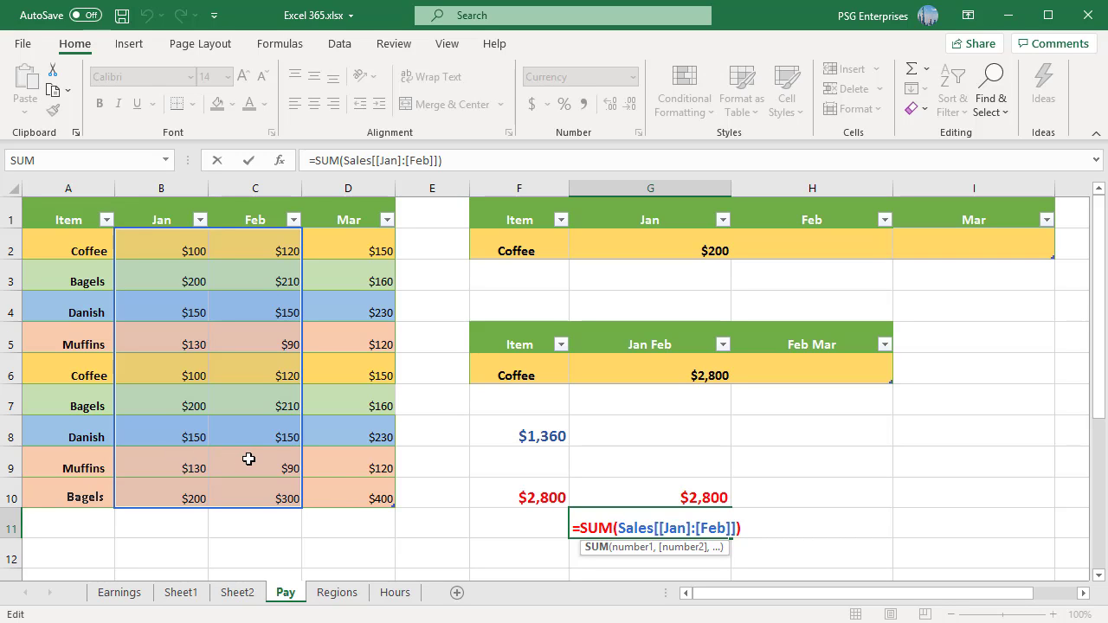
pyautogui.press('Escape')
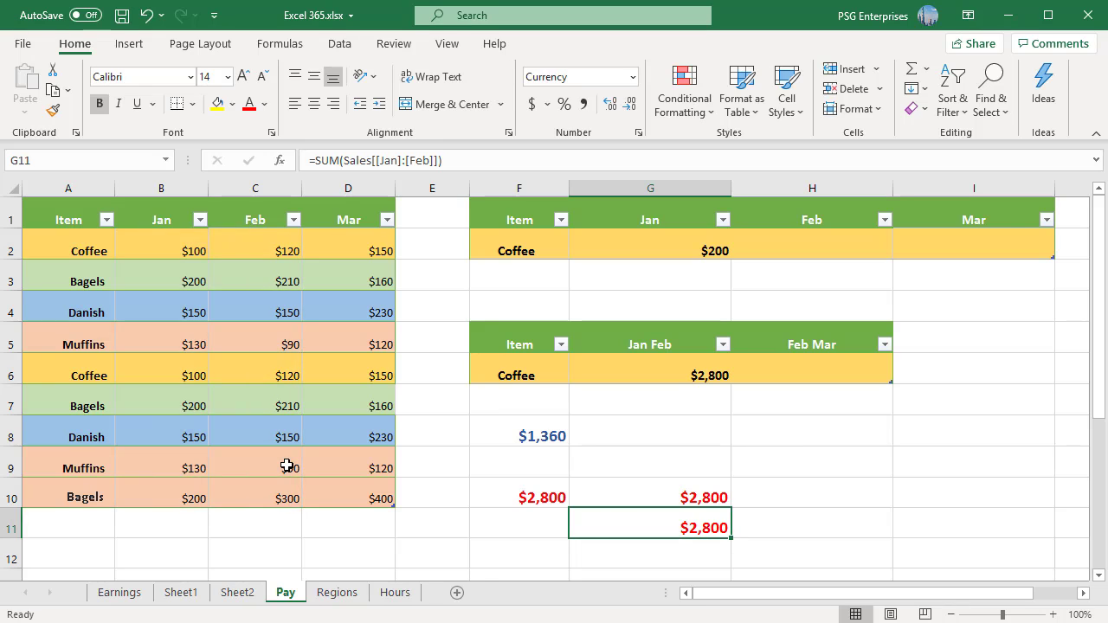
# - Fill F8's Jan total into G8, where it becomes the Feb total of $1,440
pyautogui.click(510, 435)
pyautogui.doubleClick(510, 434)
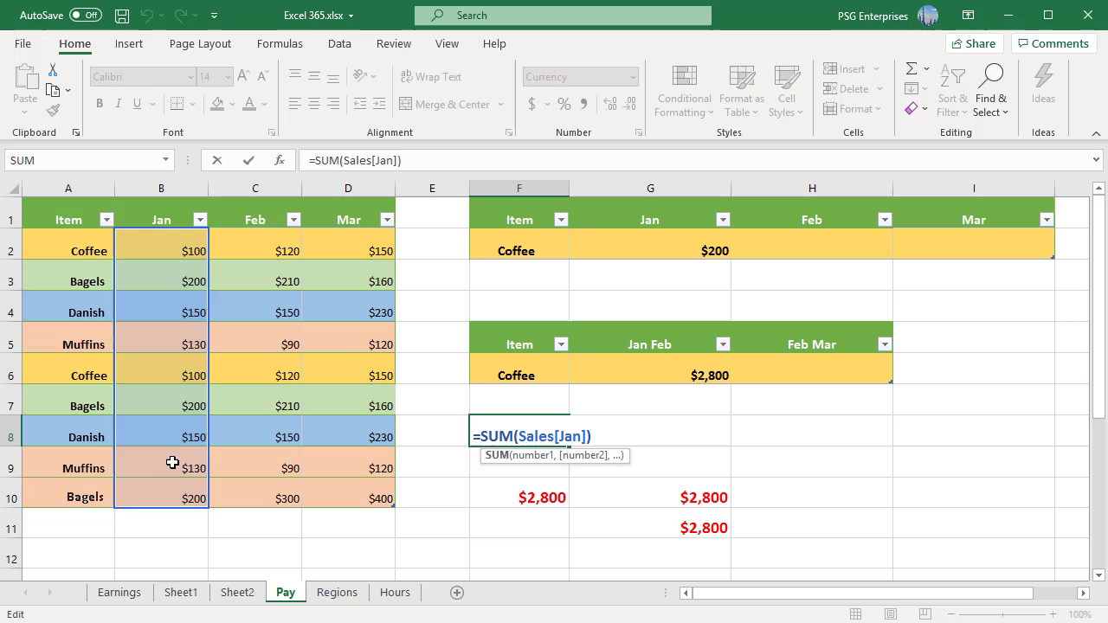
pyautogui.press('Escape')
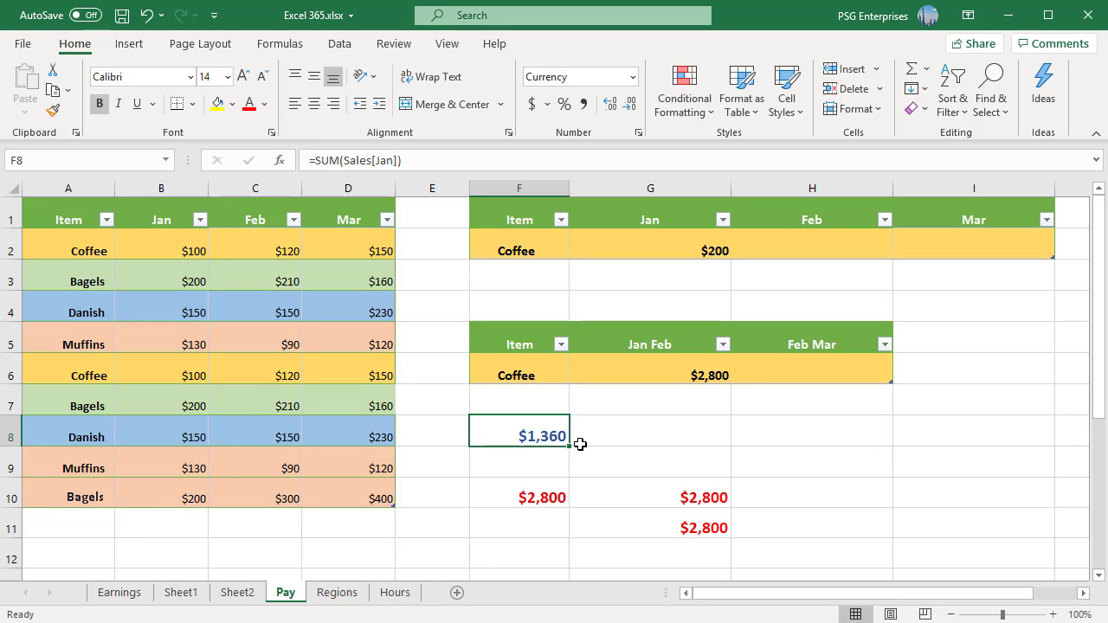
pyautogui.moveTo(569, 446); pyautogui.dragTo(704, 451)
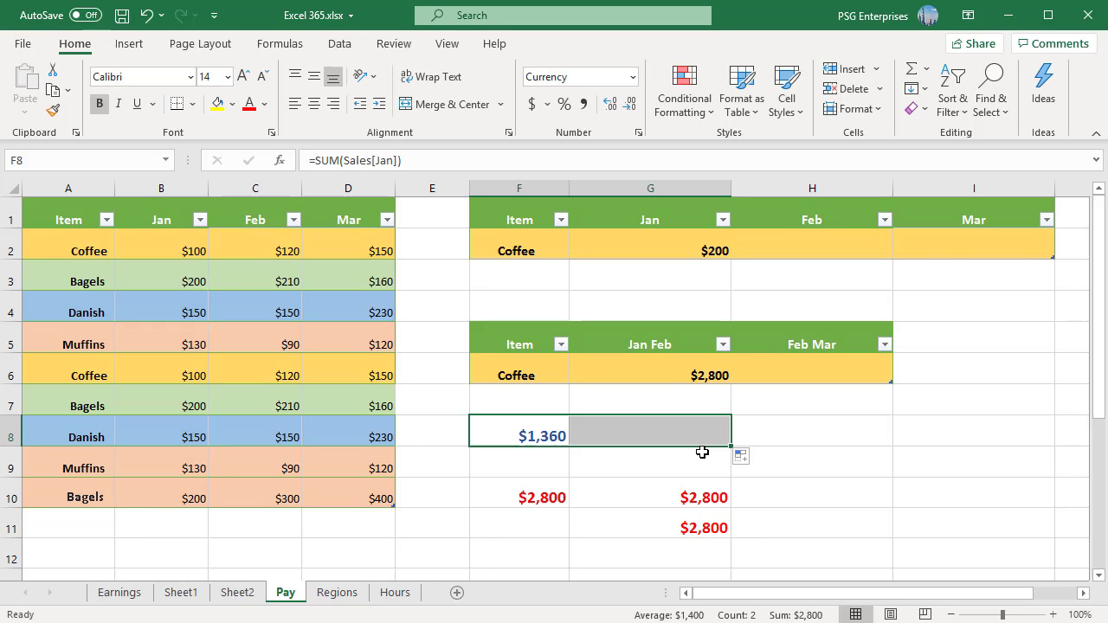
pyautogui.click(644, 430)
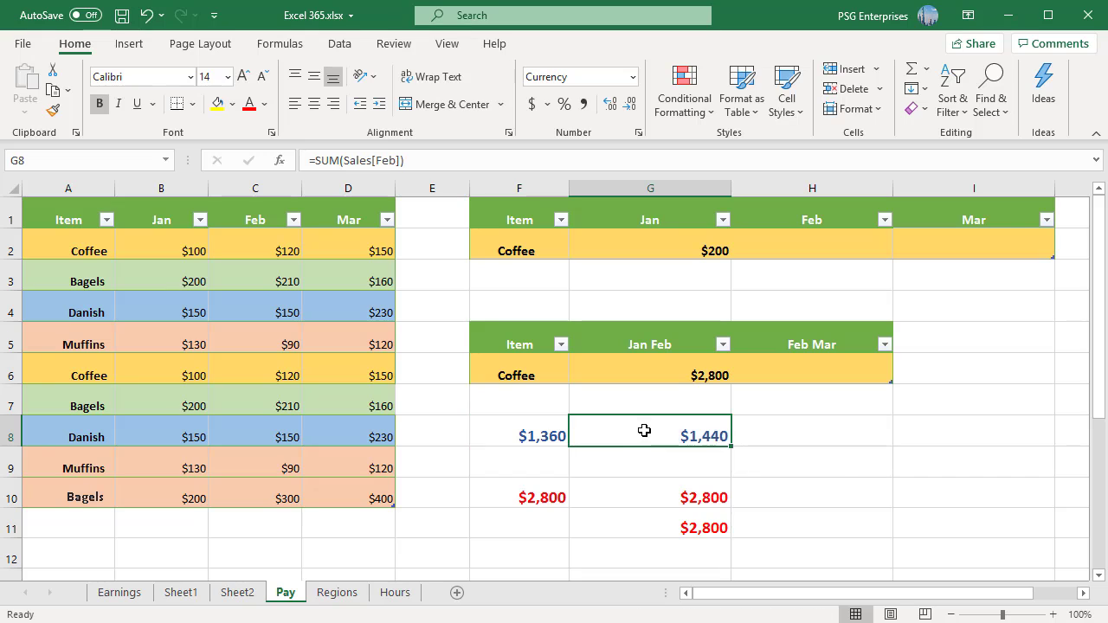
pyautogui.doubleClick(644, 430)
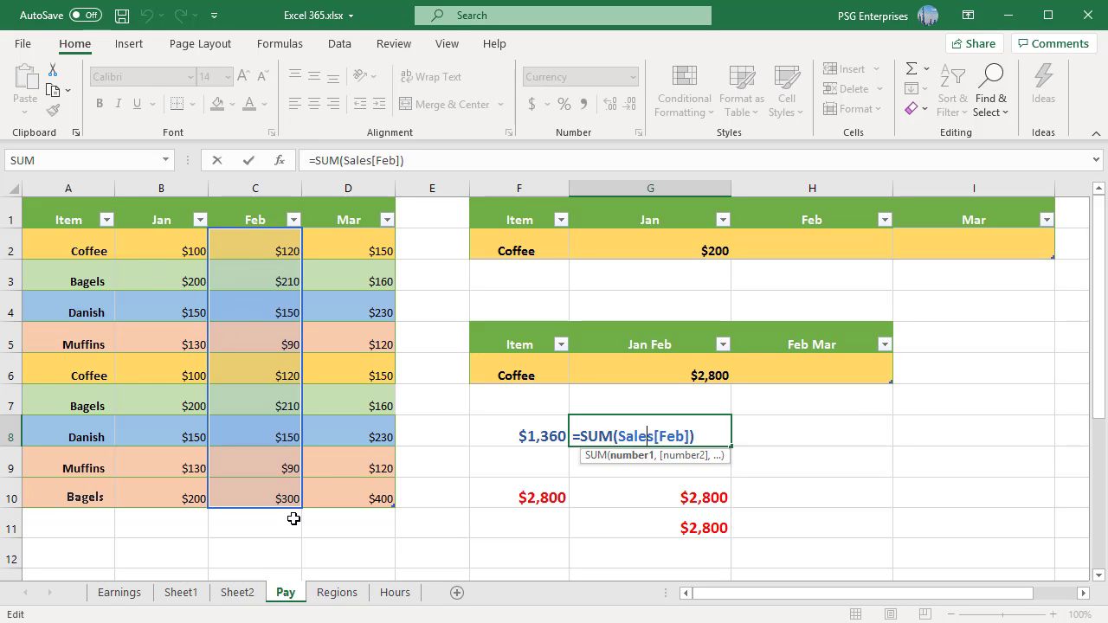
pyautogui.hotkey('ctrl', 'Return')
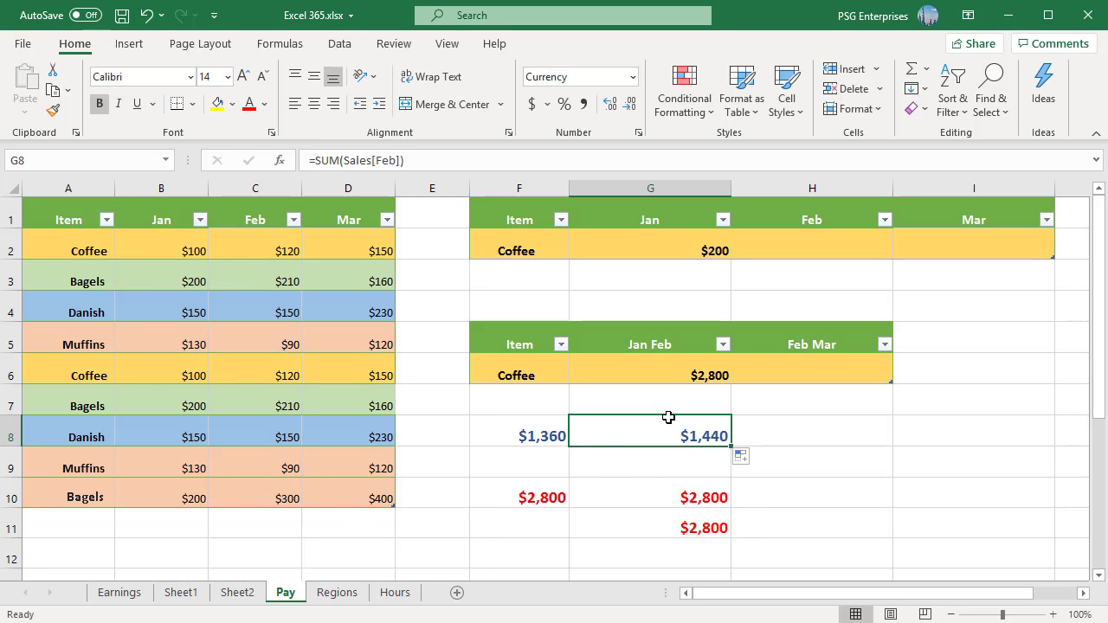
# - Copy F8's total into G9, which keeps =SUM(Sales[Jan]) and shows $1,360
pyautogui.click(549, 430)
pyautogui.hotkey('ctrl', 'c')
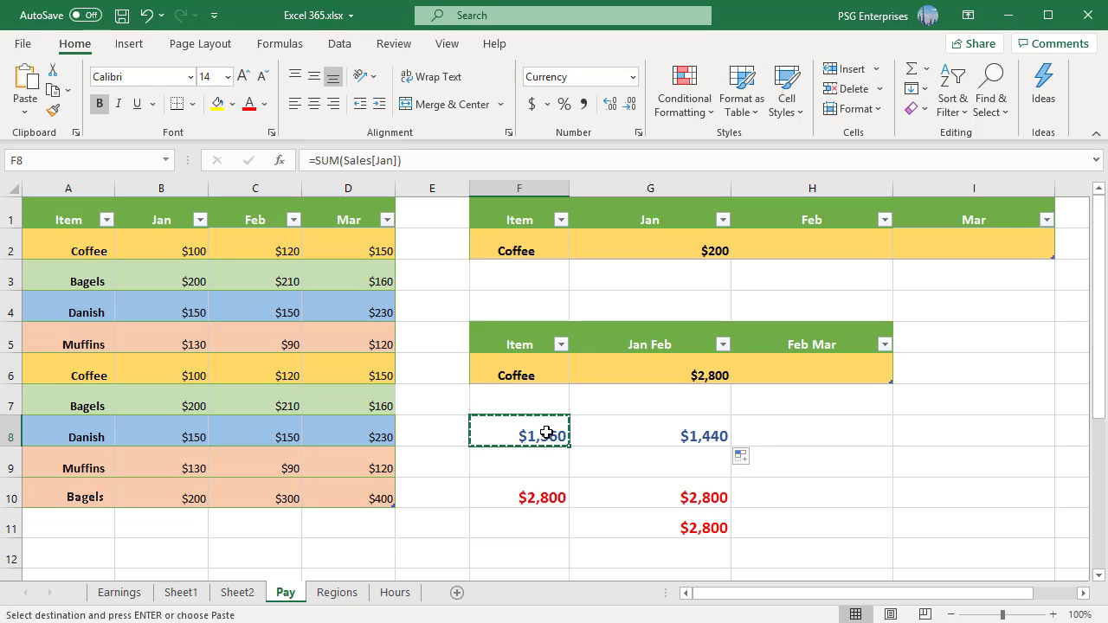
pyautogui.click(626, 458)
pyautogui.hotkey('ctrl', 'v')
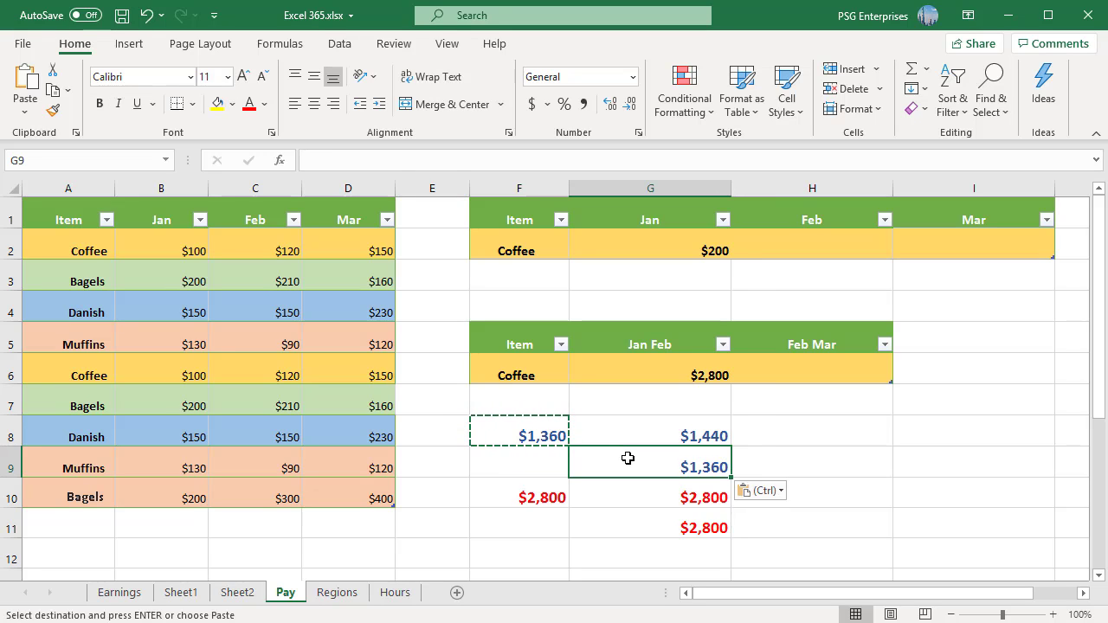
pyautogui.doubleClick(628, 457)
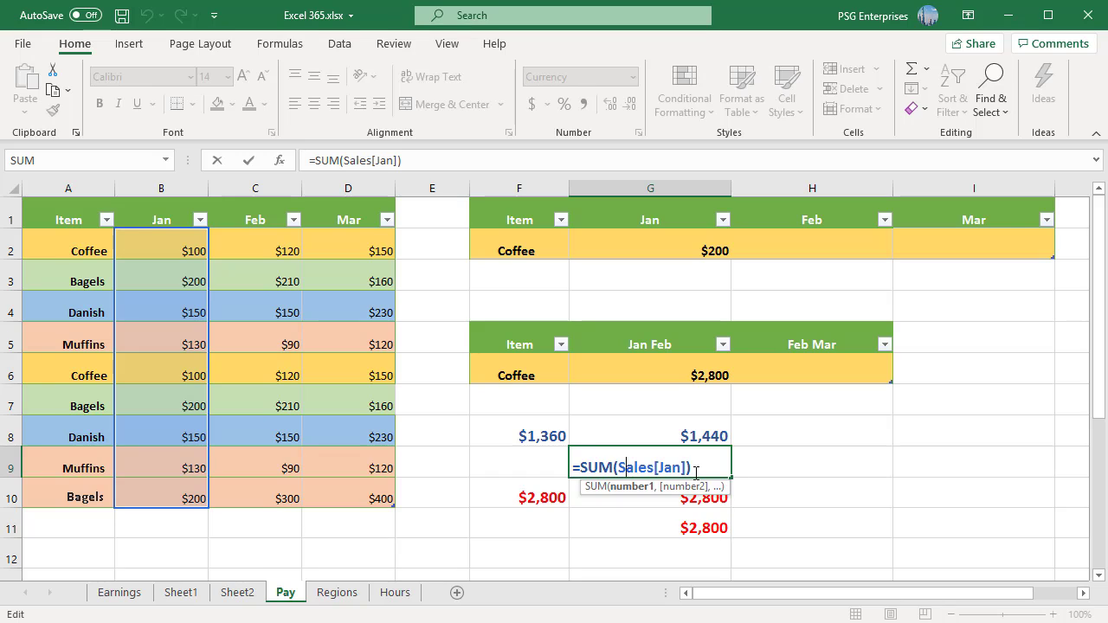
pyautogui.hotkey('ctrl', 'Return')
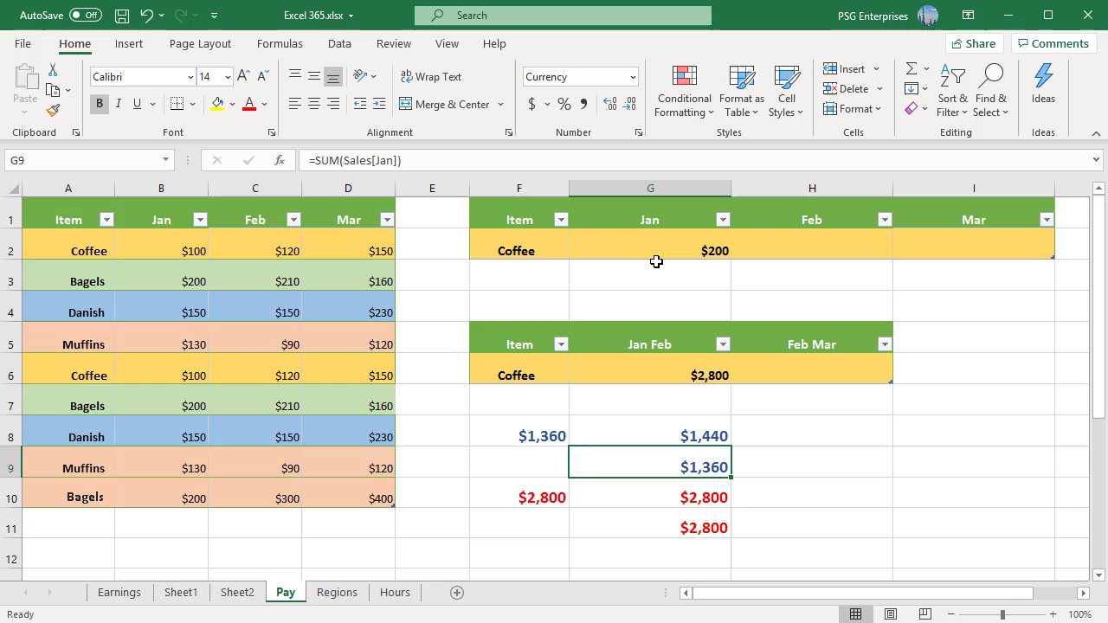
# - Fill G2's $200 Coffee SUMIF into H2, where the shifted Sales[Jan] range returns $0
pyautogui.click(653, 252)
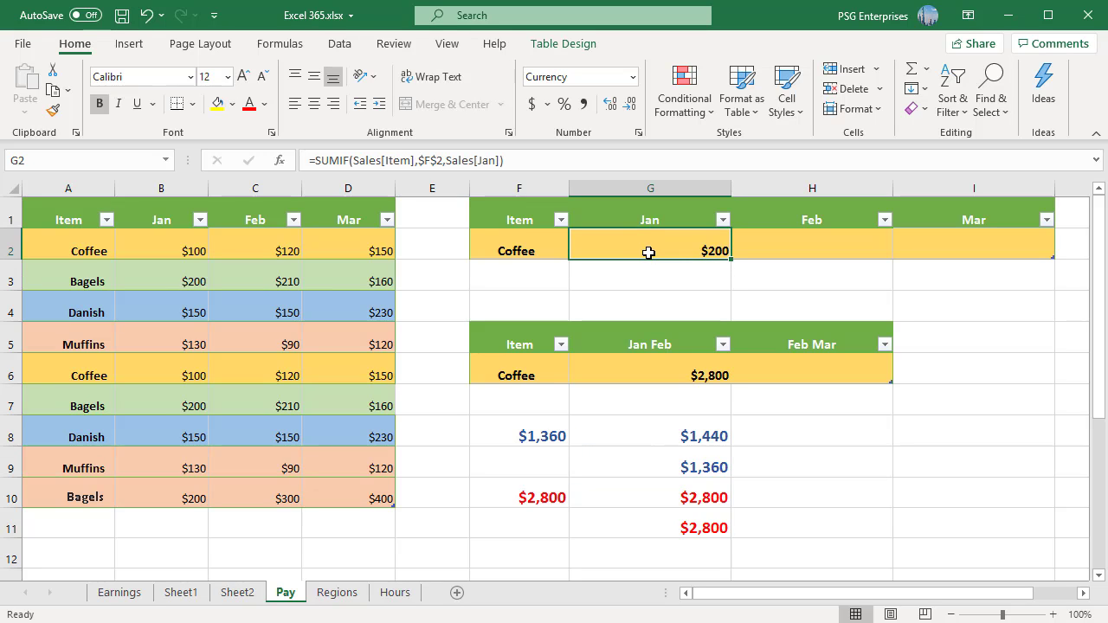
pyautogui.press('F2')
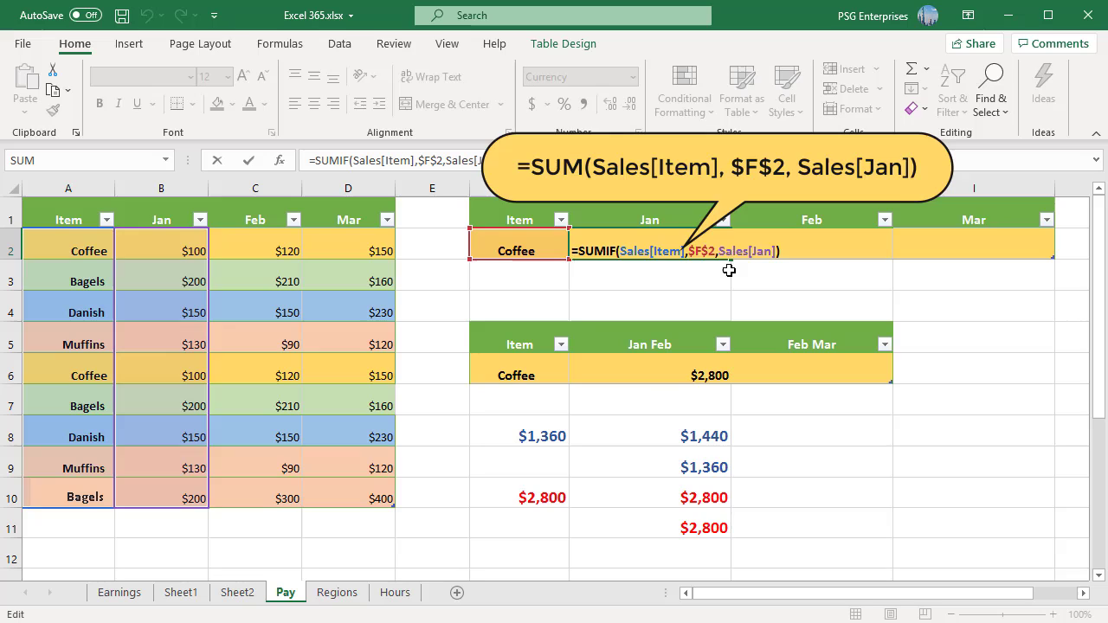
pyautogui.hotkey('ctrl', 'Return')
pyautogui.moveTo(729, 258); pyautogui.dragTo(851, 256)
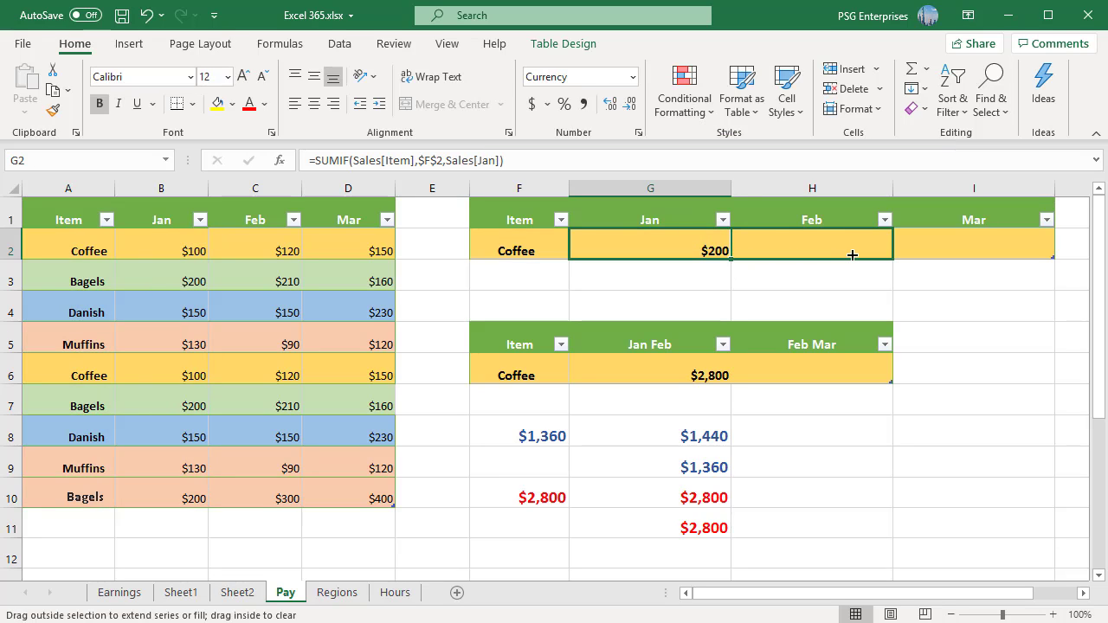
pyautogui.moveTo(851, 254); pyautogui.dragTo(851, 255)
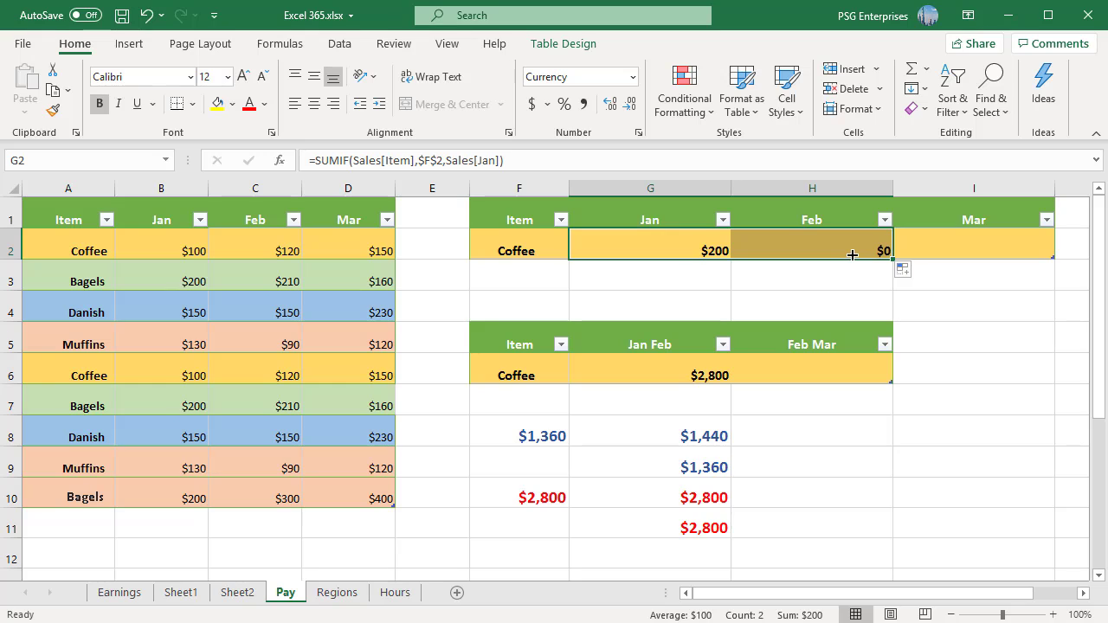
pyautogui.click(789, 249)
# - Replace H2's Sales[Jan] criteria range with Sales[[Item]:[Item]] so Feb Coffee totals $240
pyautogui.doubleClick(797, 249)
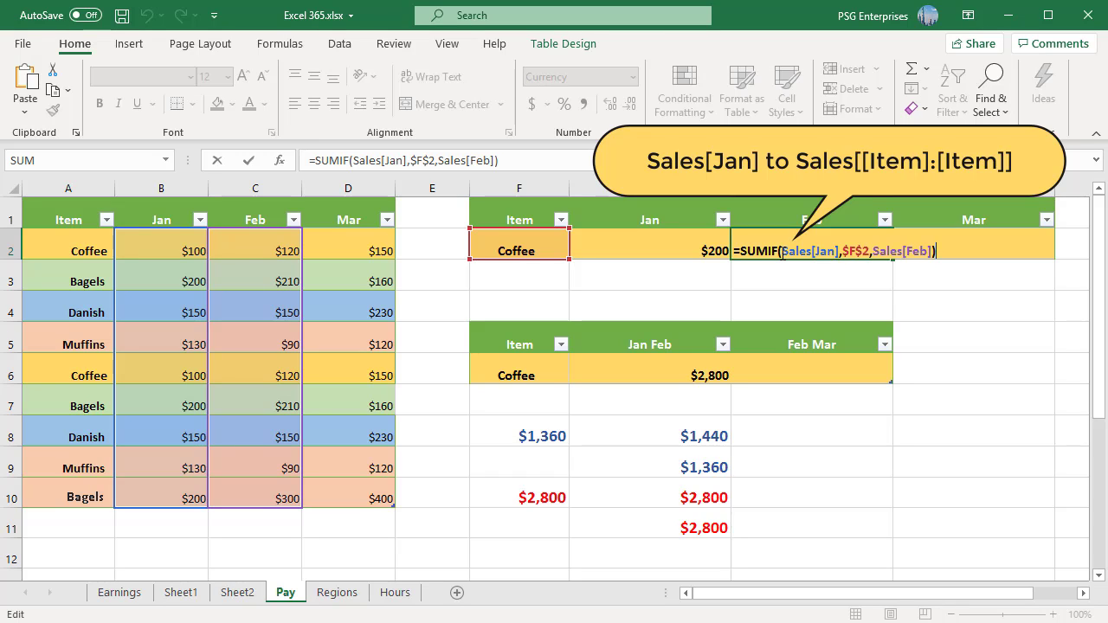
pyautogui.moveTo(781, 251); pyautogui.dragTo(837, 251)
pyautogui.hotkey('ctrl', 'v')
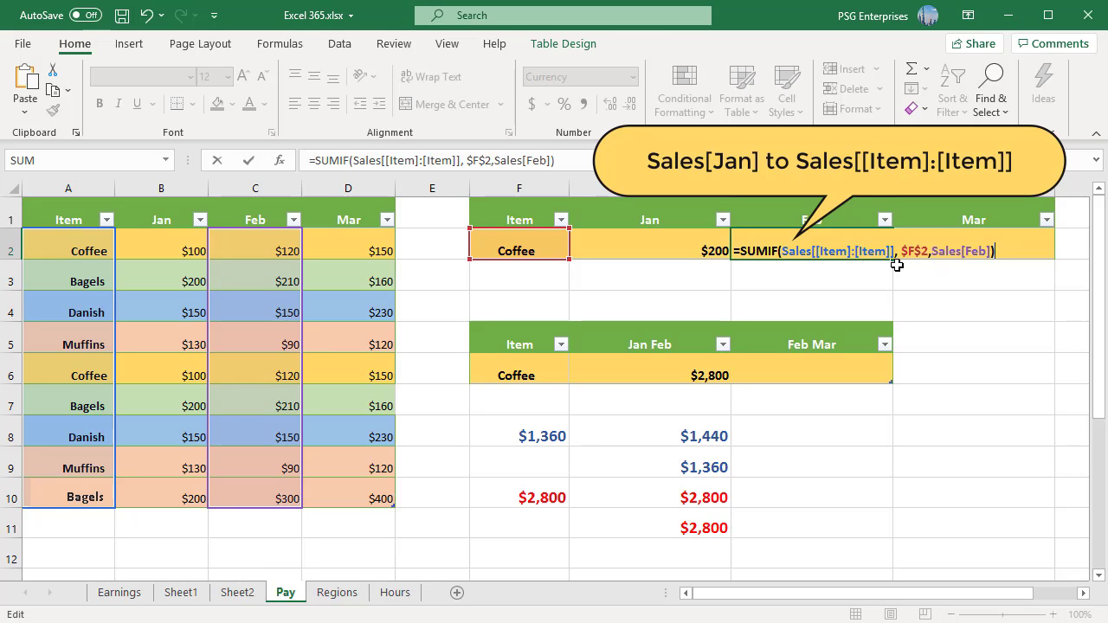
pyautogui.press('Return')
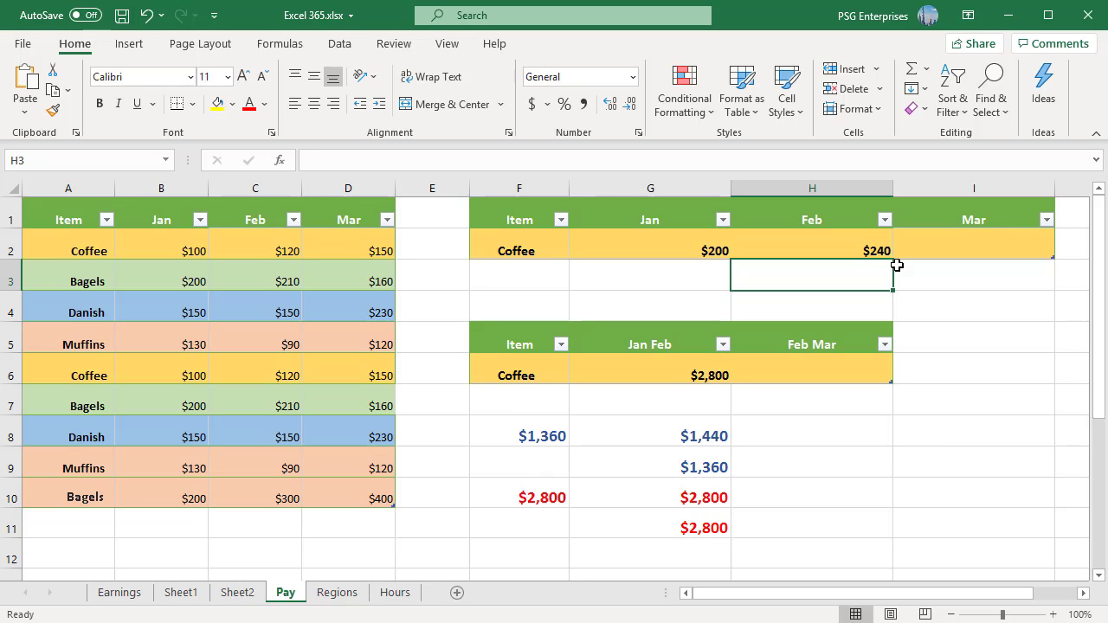
# - Fill H2's SUMIF into I2, giving =SUMIF(Sales[[Item]:[Item]],$F$2,Sales[Mar]) at $300
pyautogui.click(821, 249)
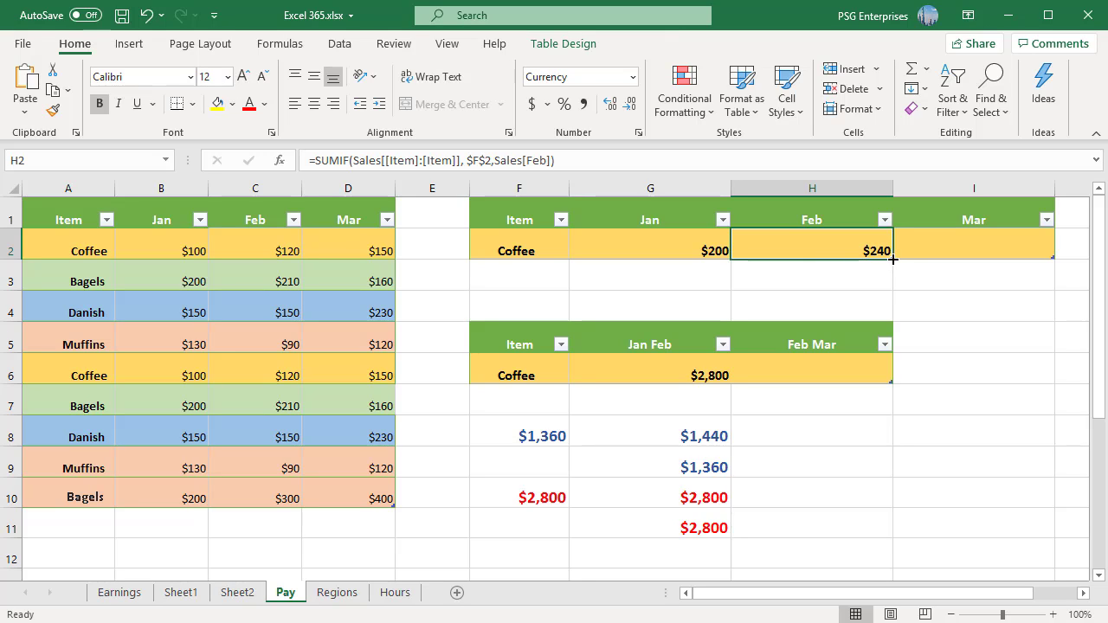
pyautogui.moveTo(892, 258); pyautogui.dragTo(1021, 265)
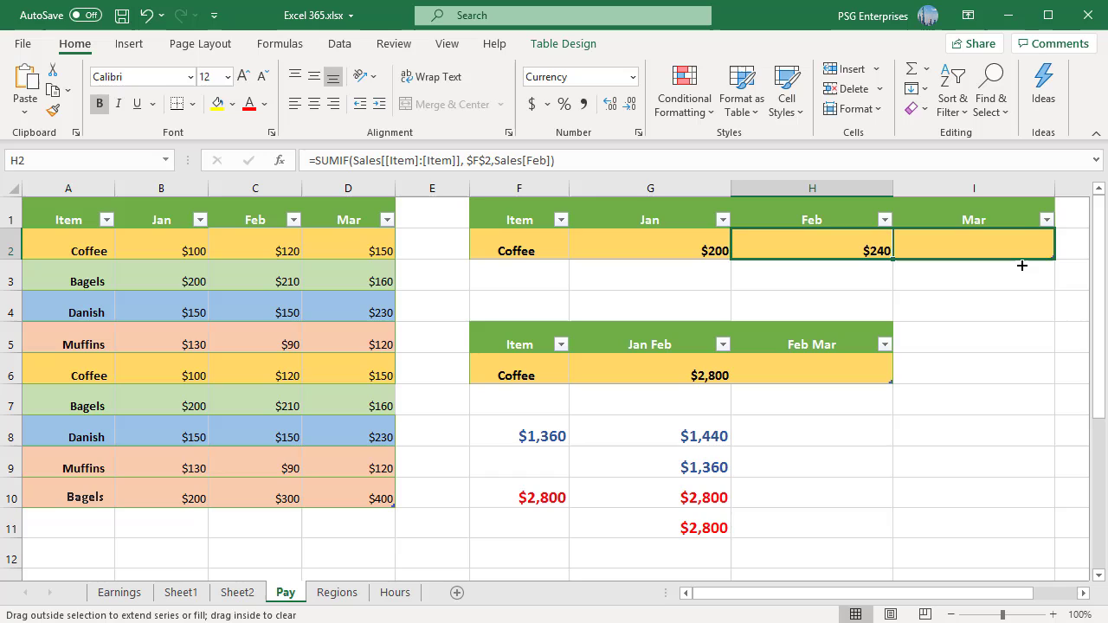
pyautogui.moveTo(1021, 266); pyautogui.dragTo(1021, 265)
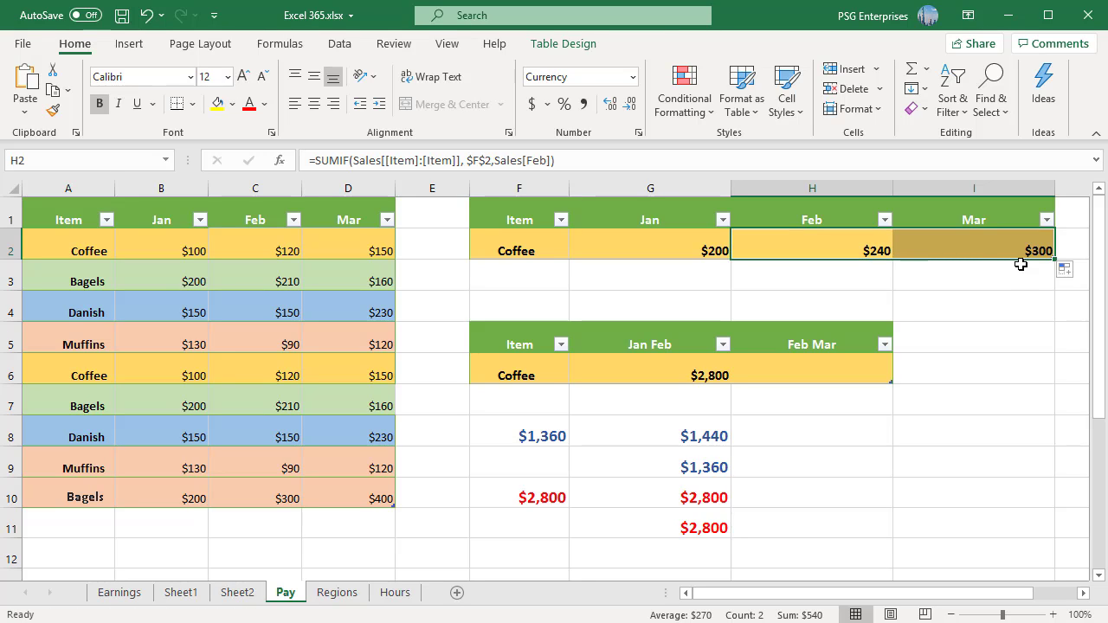
pyautogui.click(962, 246)
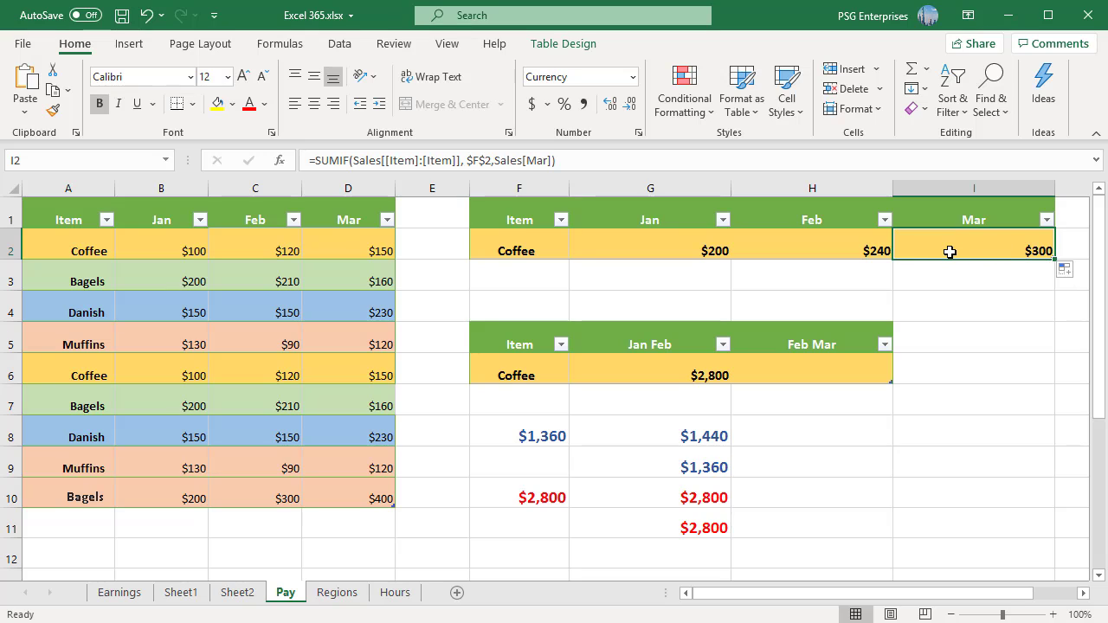
pyautogui.doubleClick(949, 252)
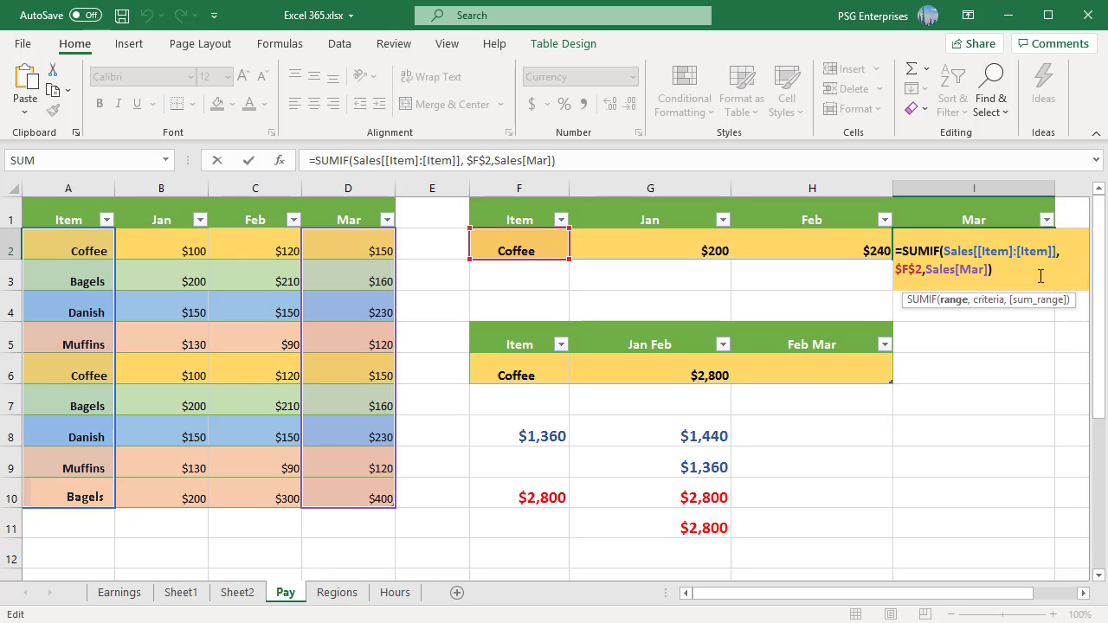
pyautogui.hotkey('ctrl', 'Return')
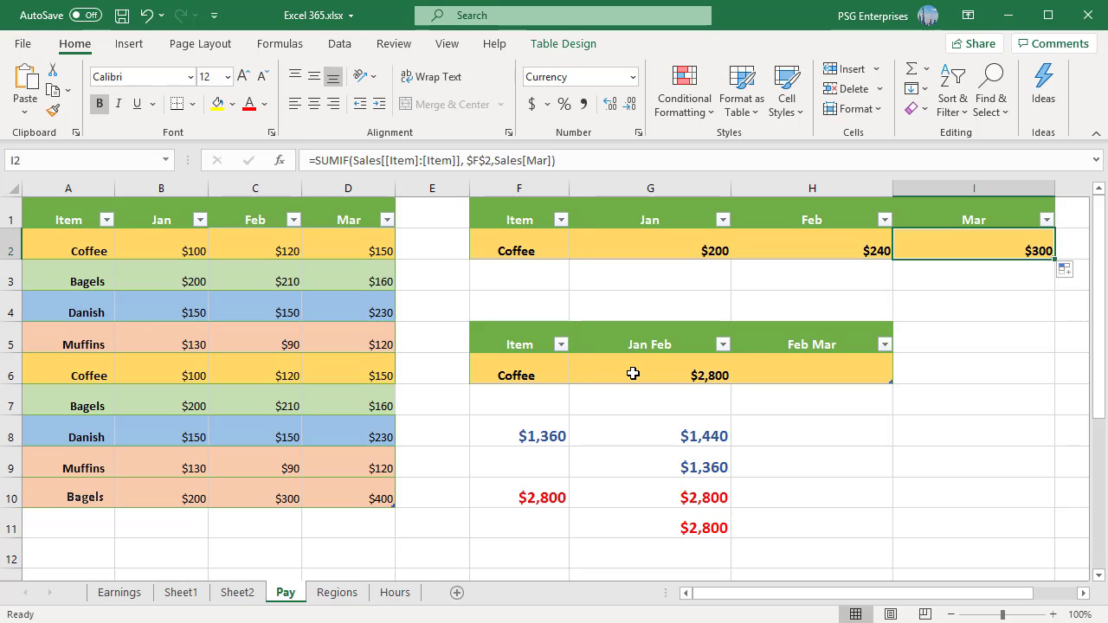
# - Fill G6's =SUM(Sales[[Jan]:[Feb]]) into H6, which stays unchanged and returns $2,800
pyautogui.click(632, 373)
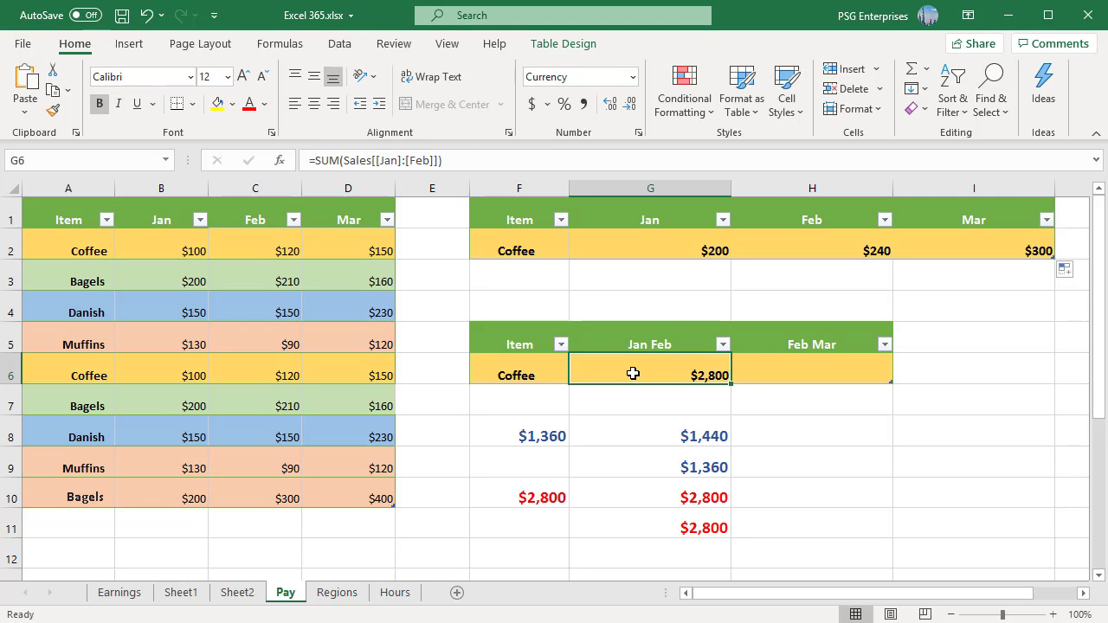
pyautogui.press('F2')
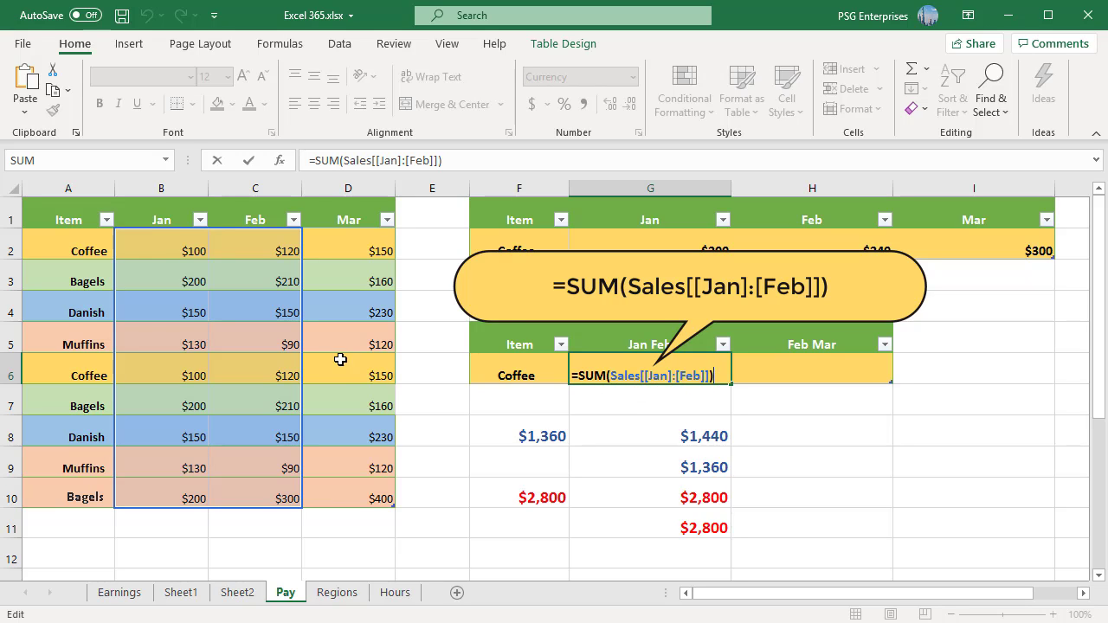
pyautogui.hotkey('ctrl', 'Return')
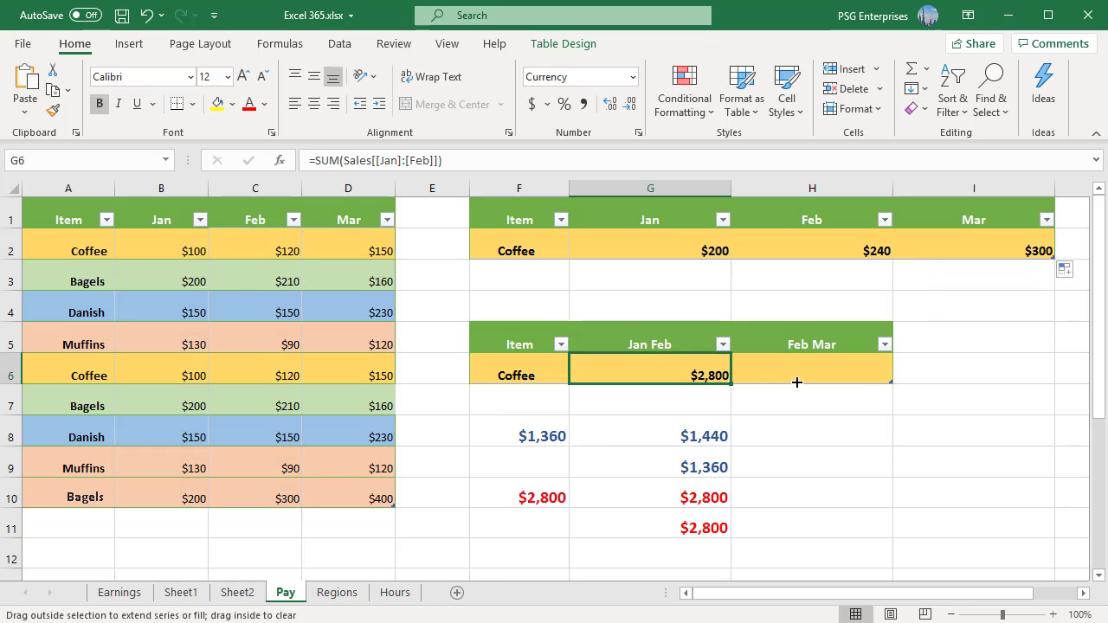
pyautogui.moveTo(796, 382); pyautogui.dragTo(853, 379)
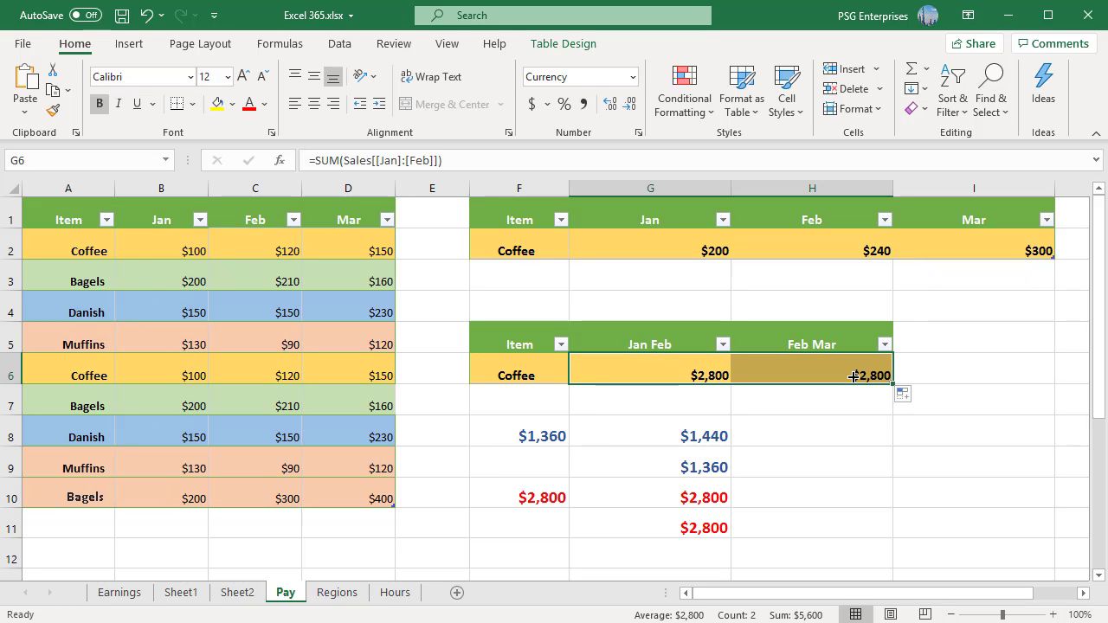
pyautogui.click(823, 370)
pyautogui.doubleClick(823, 369)
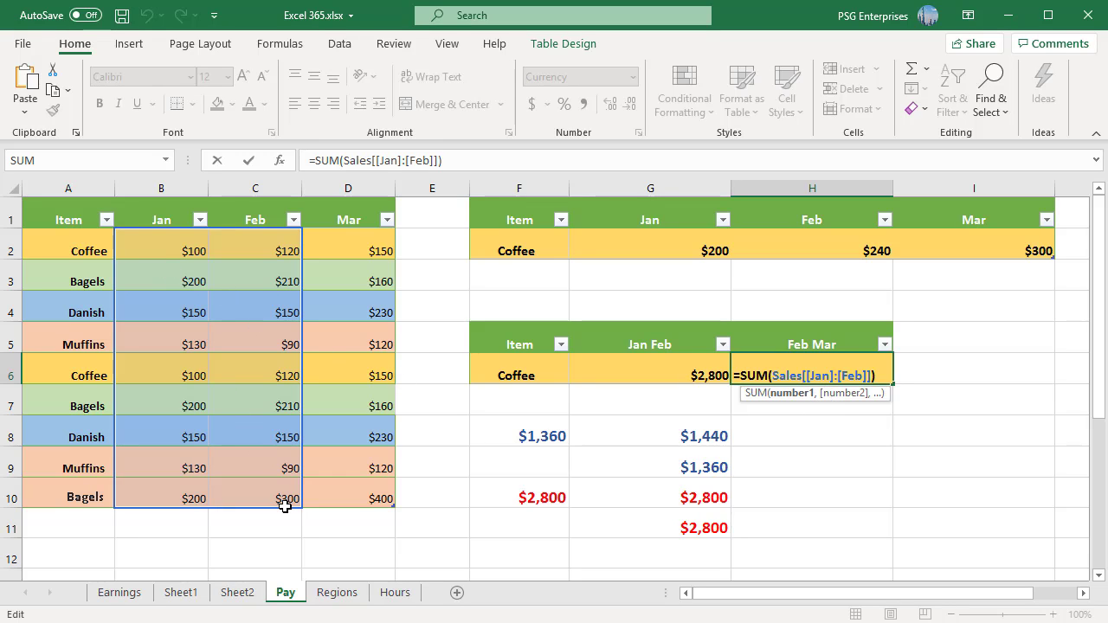
pyautogui.press('Escape')
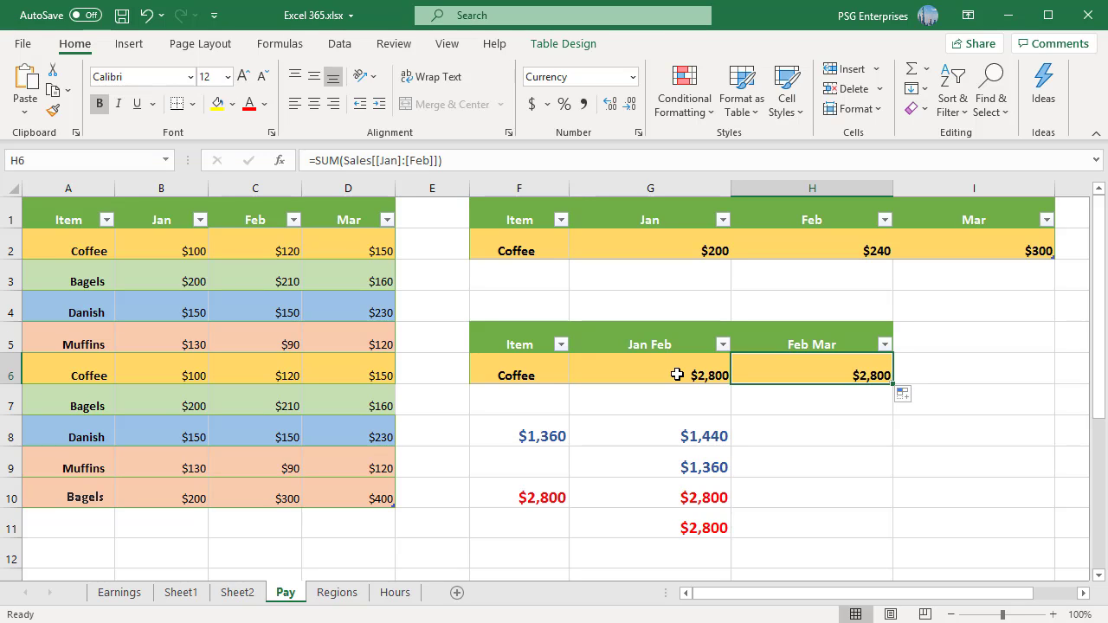
# - Rewrite G6 as =SUM(Sales[Jan],Sales[Feb]) using the separate Jan and Feb column ranges
pyautogui.click(677, 374)
pyautogui.write('=SUM(')
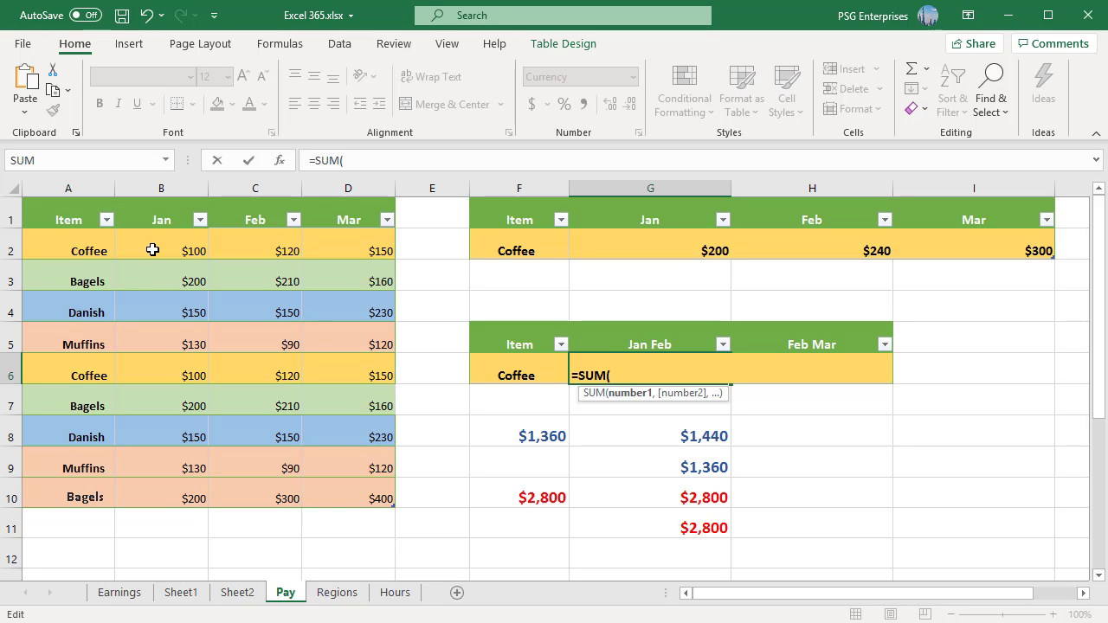
pyautogui.moveTo(153, 249); pyautogui.dragTo(164, 494)
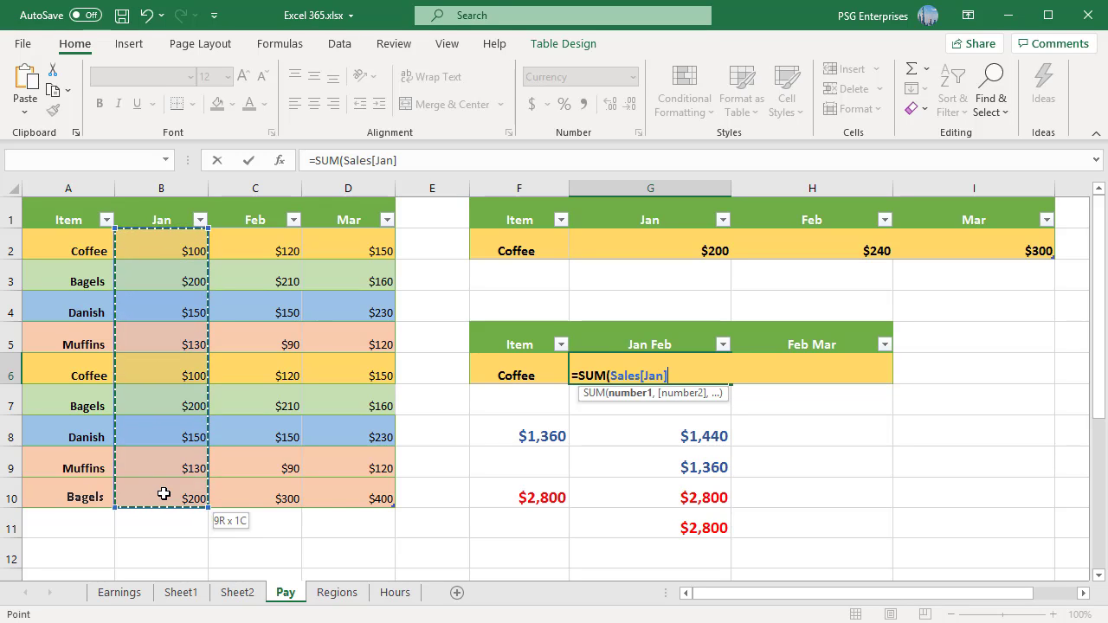
pyautogui.write(',')
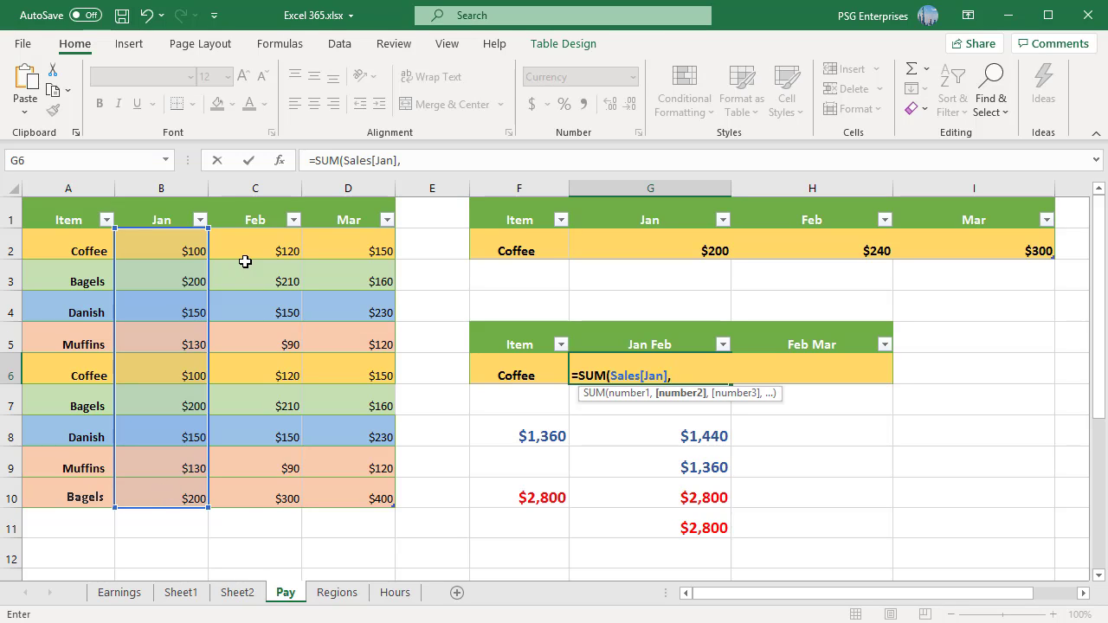
pyautogui.moveTo(248, 253); pyautogui.dragTo(253, 494)
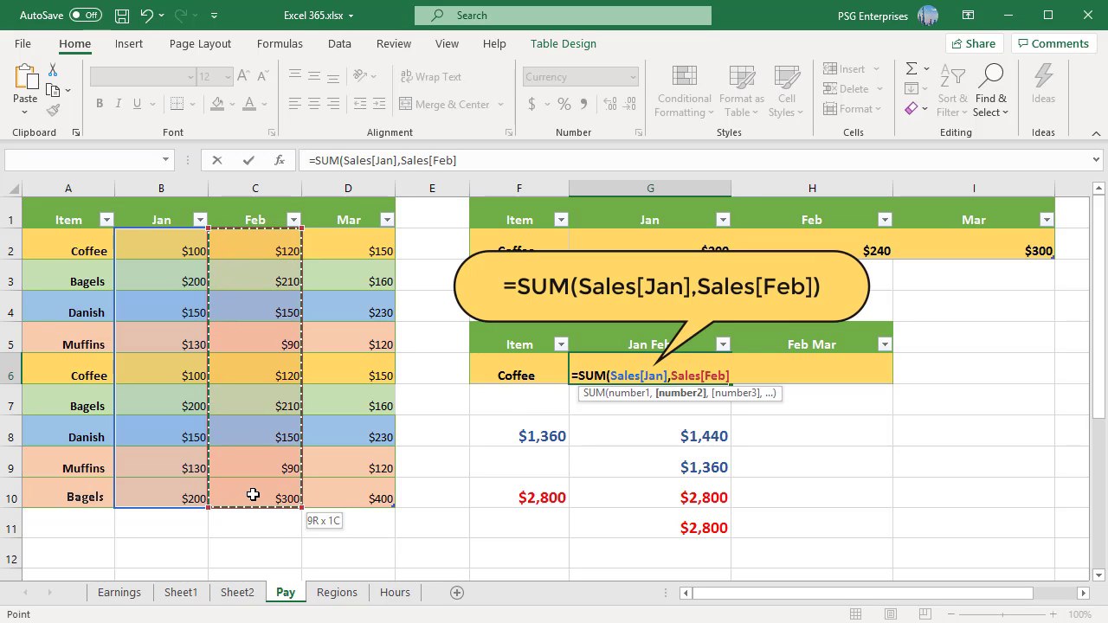
pyautogui.write(')')
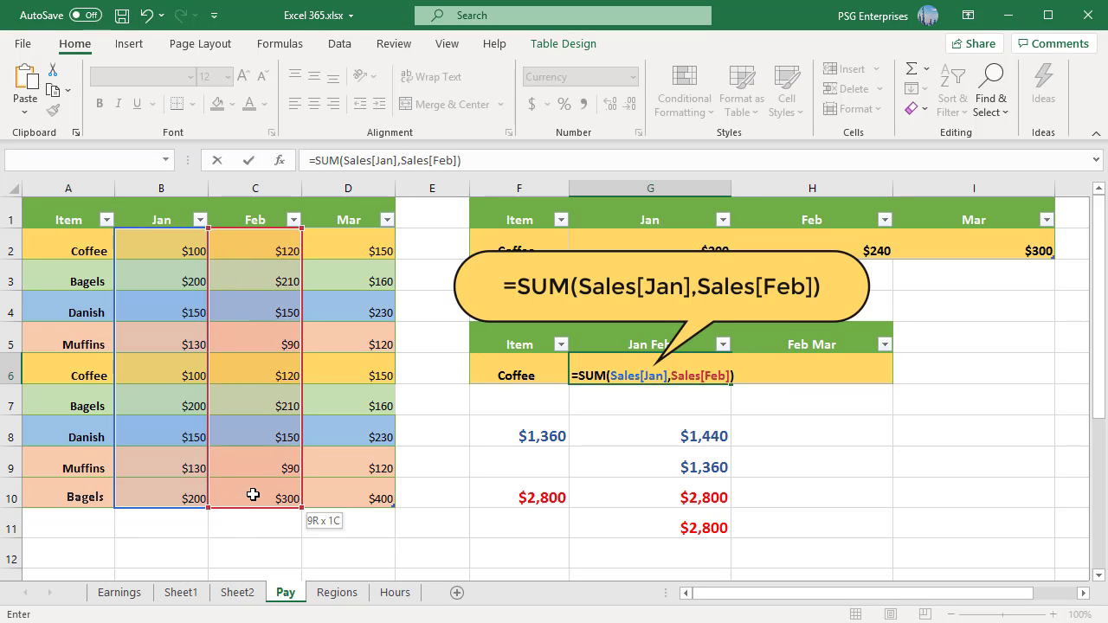
pyautogui.press('Return')
# - Fill the new formula into H6, which shifts to Sales[Feb],Sales[Mar] giving $3,160
pyautogui.click(723, 376)
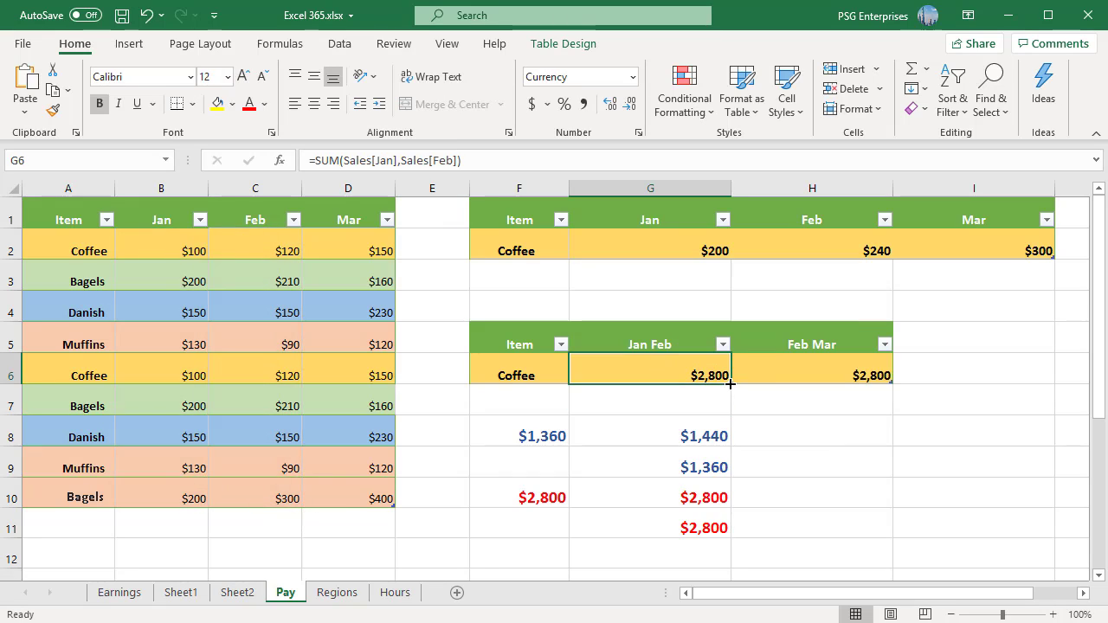
pyautogui.moveTo(742, 383); pyautogui.dragTo(838, 385)
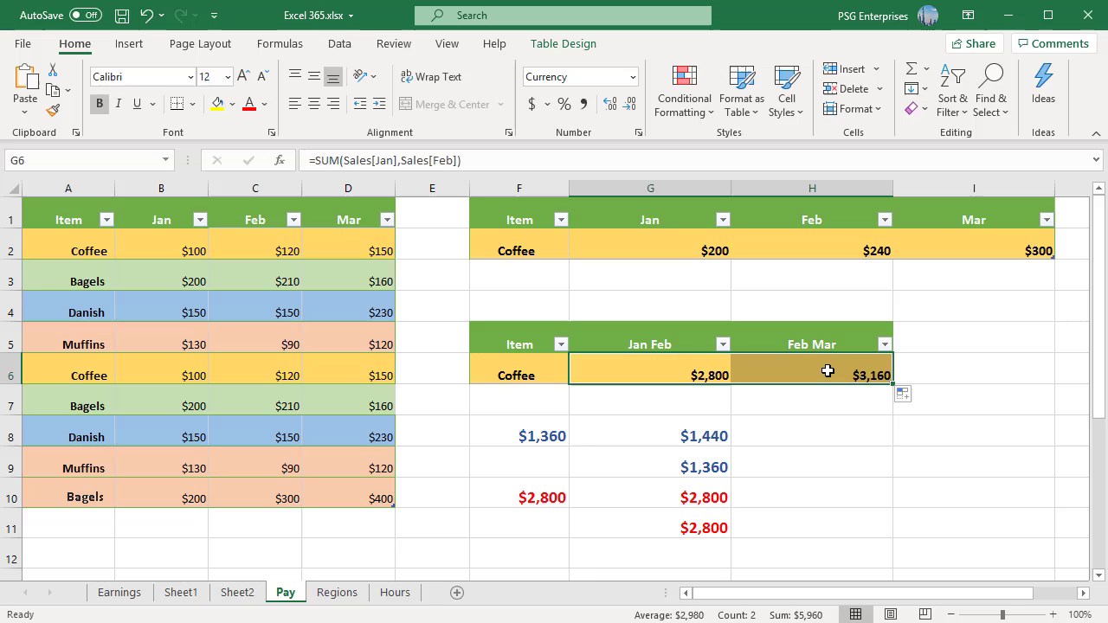
pyautogui.click(827, 370)
pyautogui.doubleClick(828, 373)
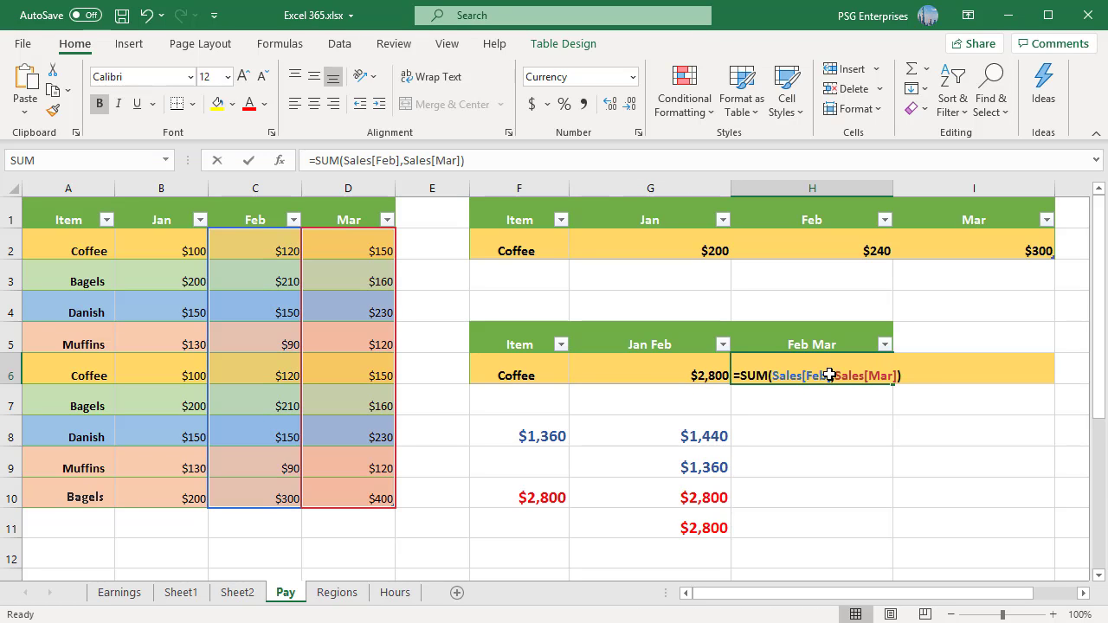